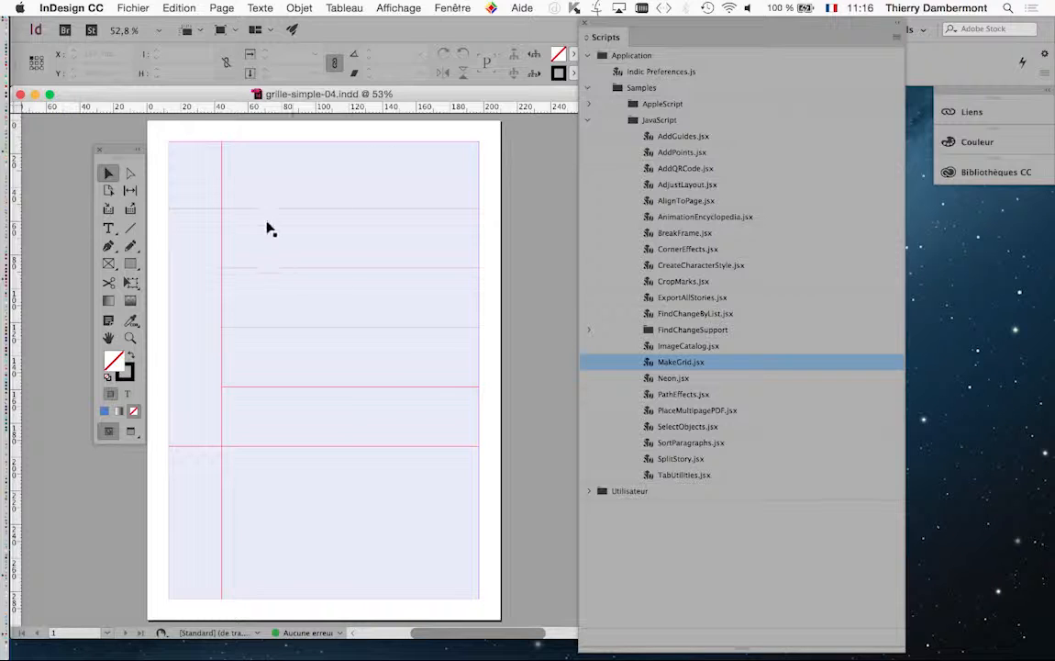
Close the Scripts panel and narrow the document window to about the page's width, freeing the rest of the screen
click(210, 237)
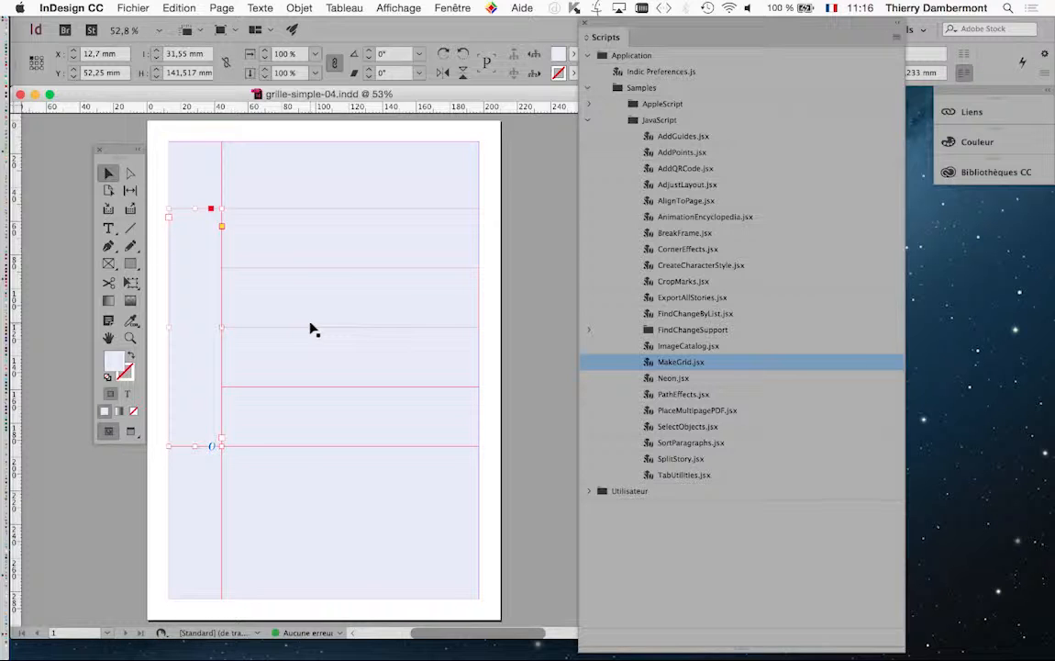
click(530, 326)
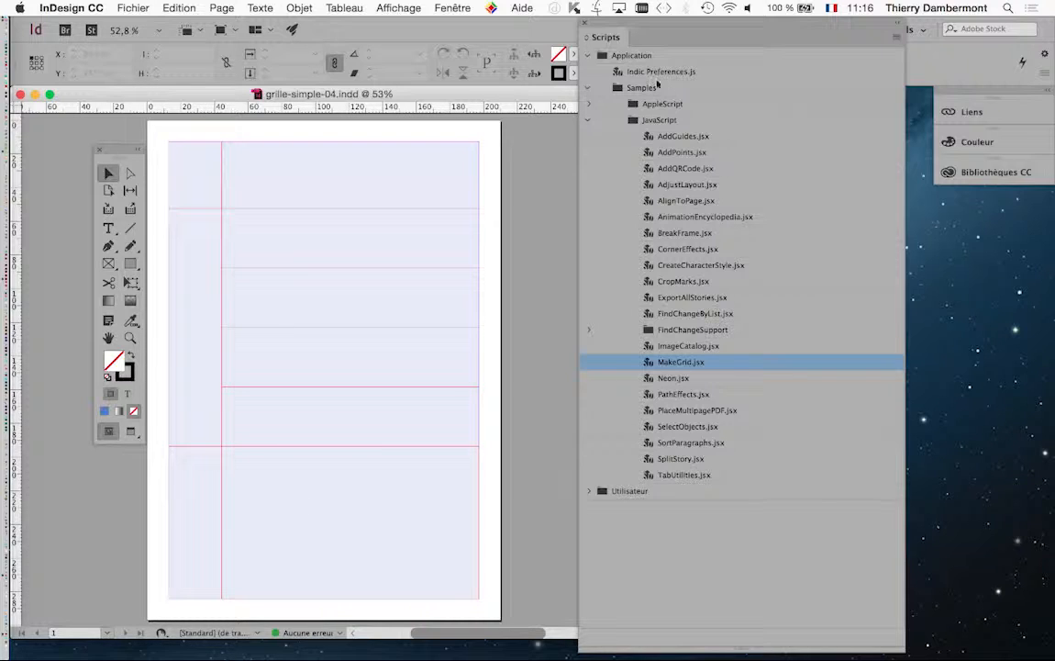
click(585, 23)
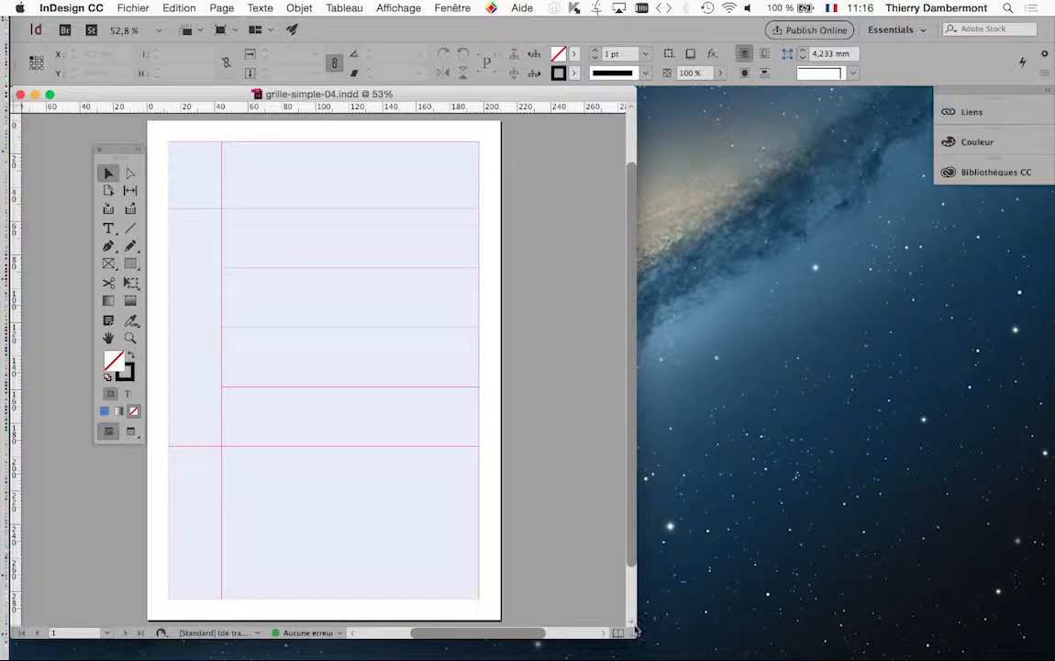
drag(634, 635, 454, 652)
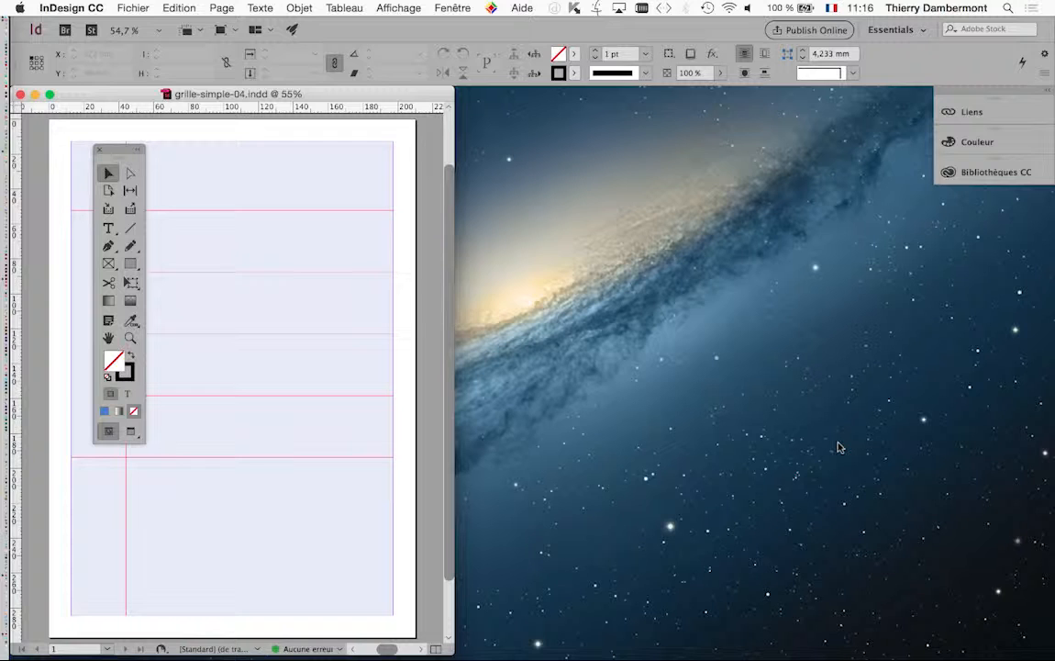
Switch to Finder, show the folder ID initiation JOUR 1, and shrink the window and its sidebar
key(super+Tab)
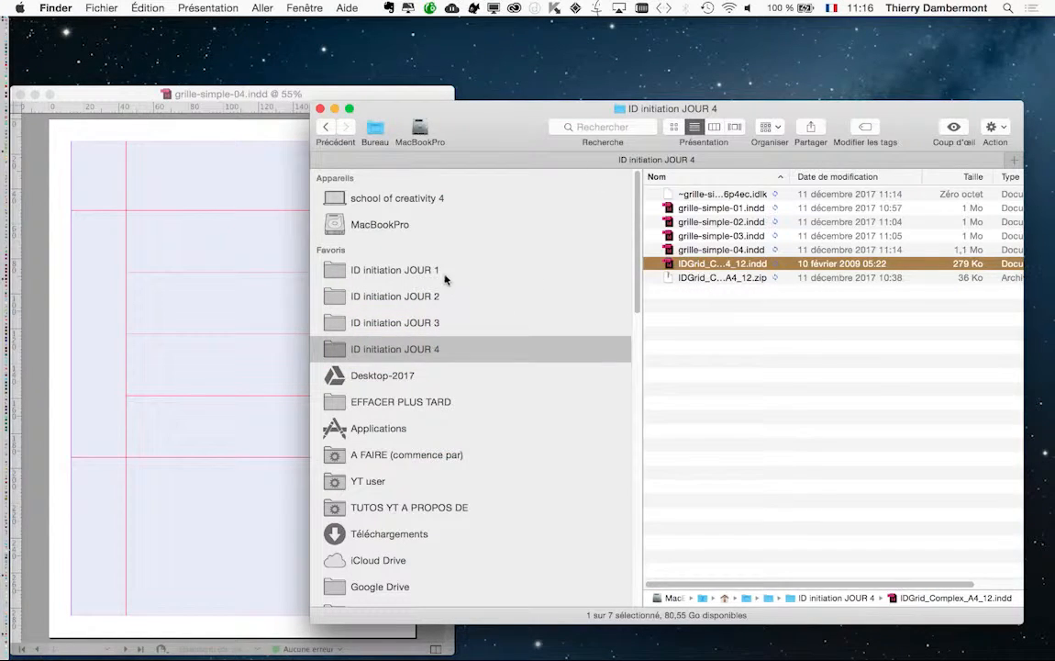
click(445, 276)
drag(1021, 622, 845, 617)
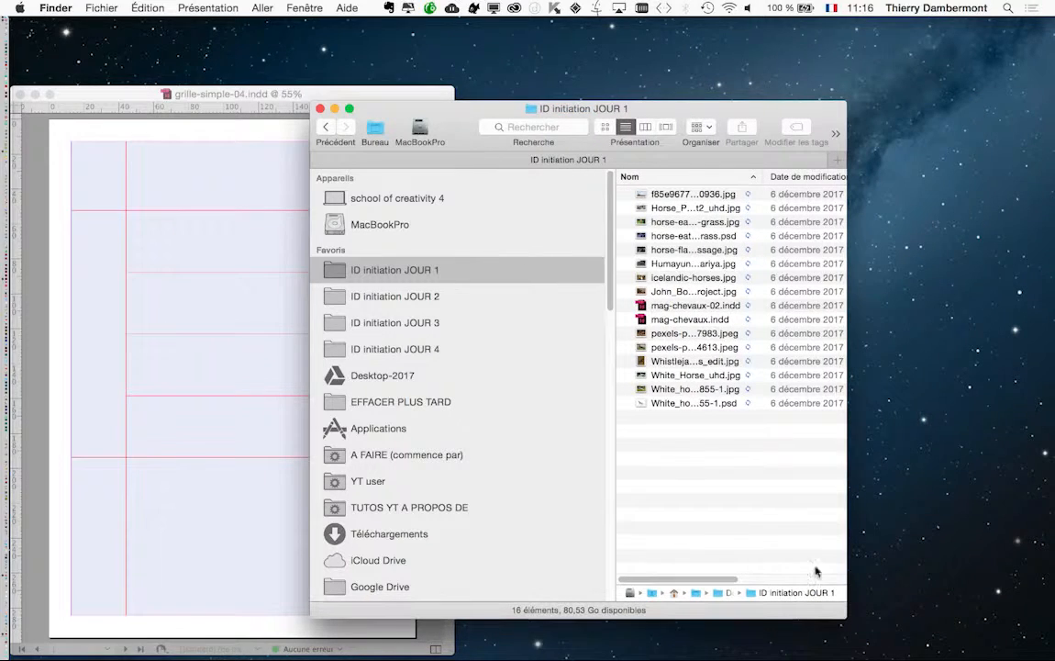
drag(611, 176, 479, 177)
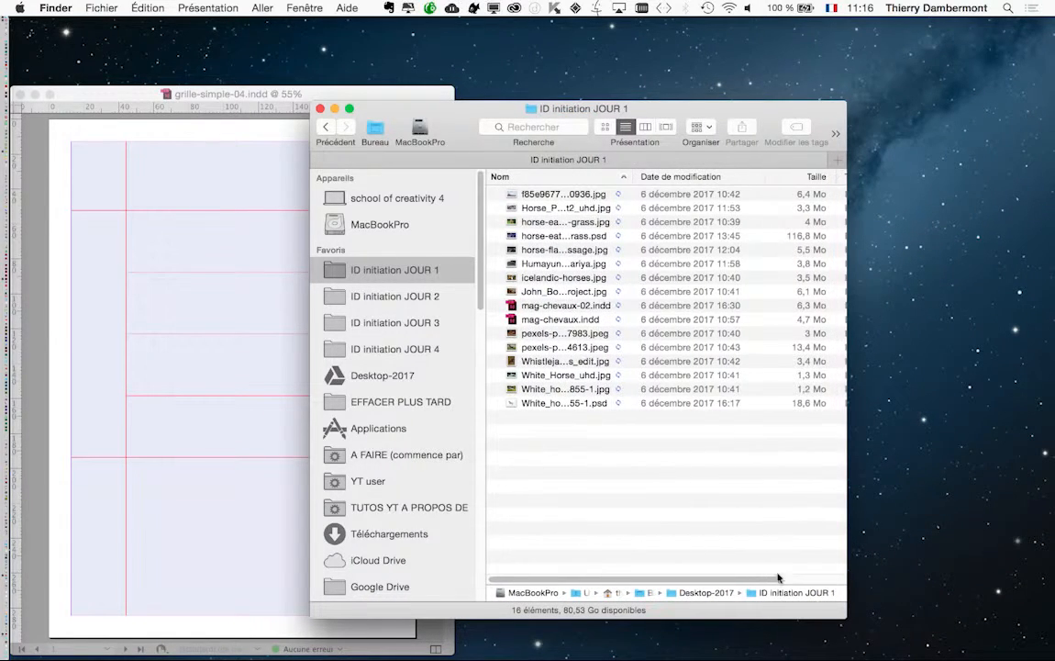
drag(844, 616, 876, 512)
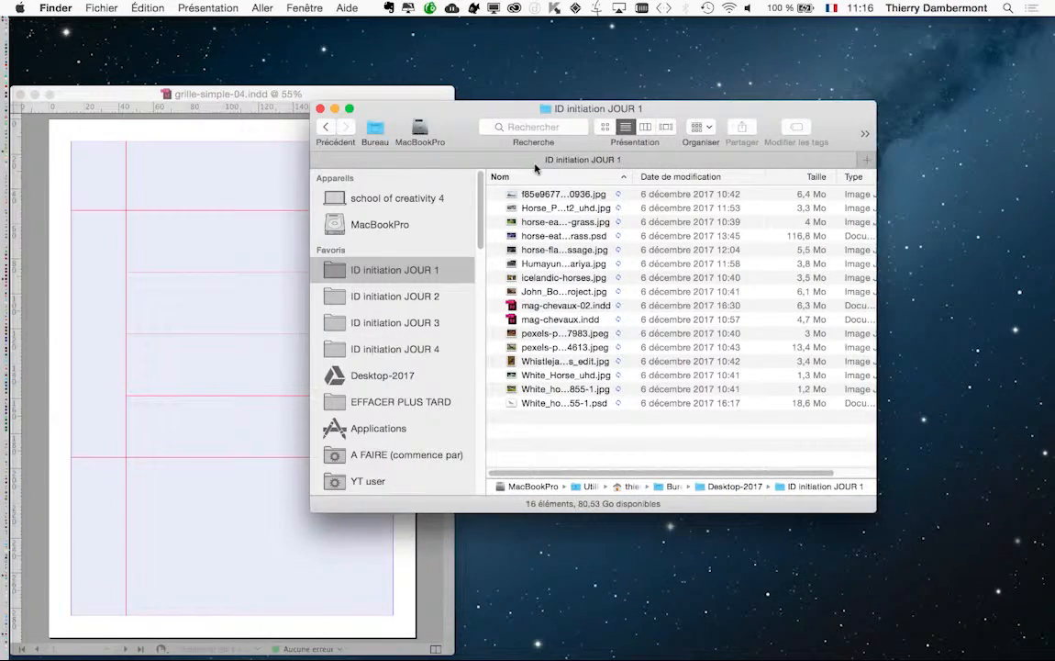
Show the folder as large icon thumbnails and fit the Finder window beside the InDesign page
key(super+1)
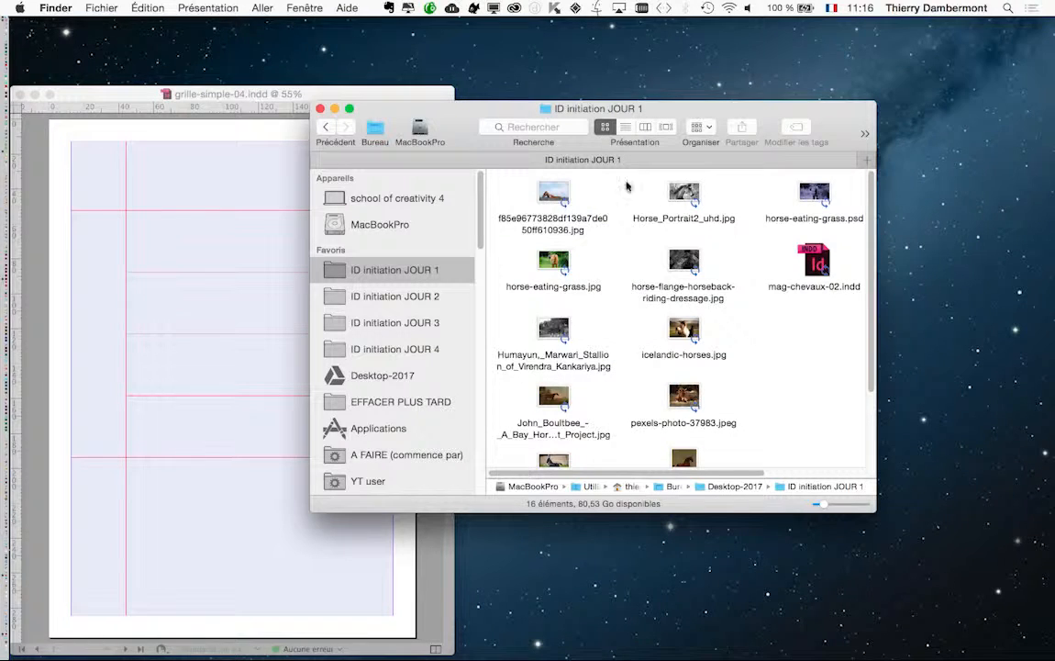
drag(877, 512, 899, 557)
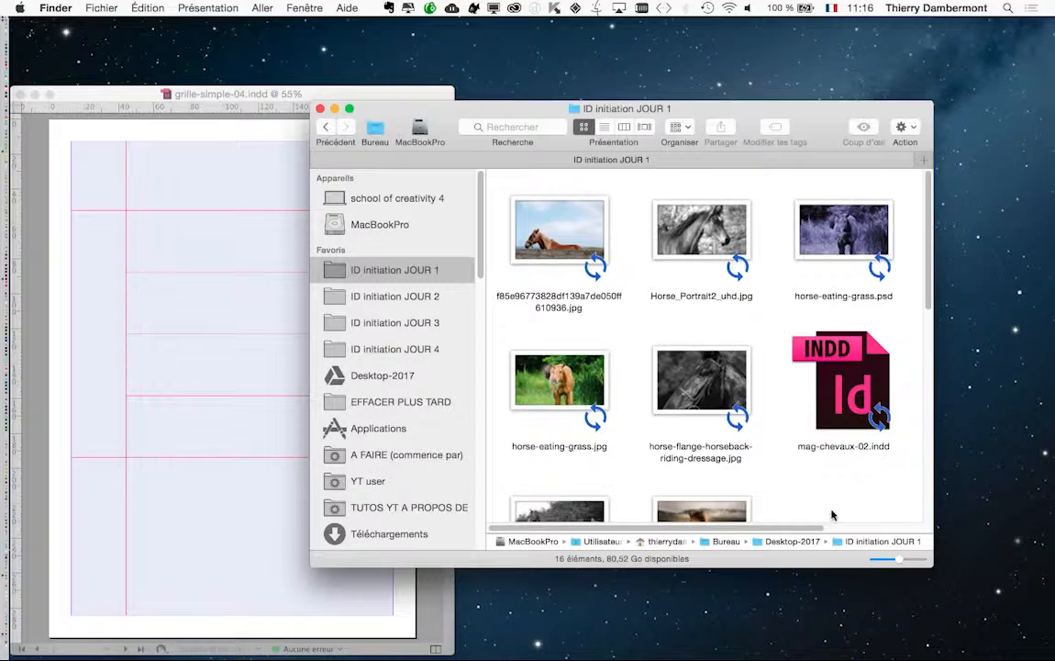
drag(661, 101, 784, 38)
drag(1054, 497, 1023, 630)
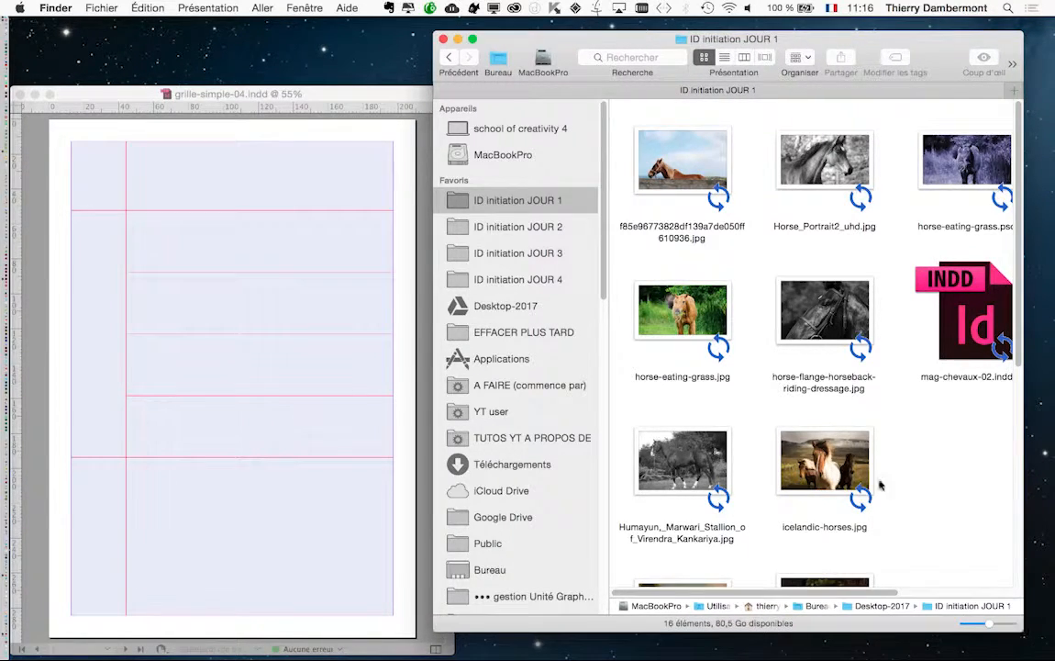
Try placing the black-and-white photo of the standing stallion in the page's tall narrow frame, and undo the placement
scroll(853, 472, down, 5)
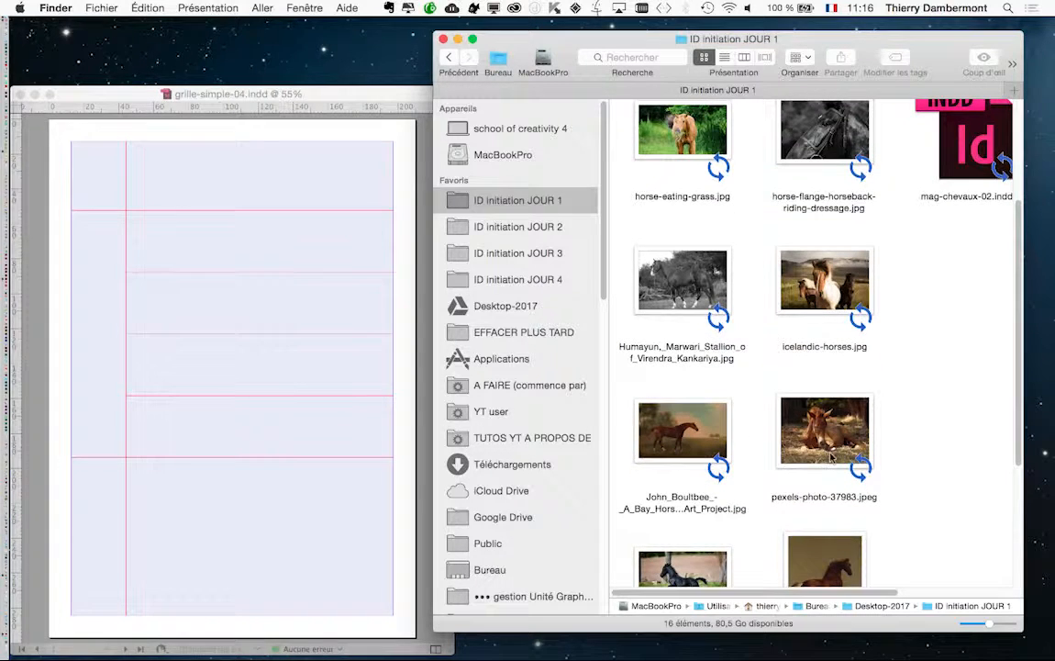
scroll(691, 300, down, 5)
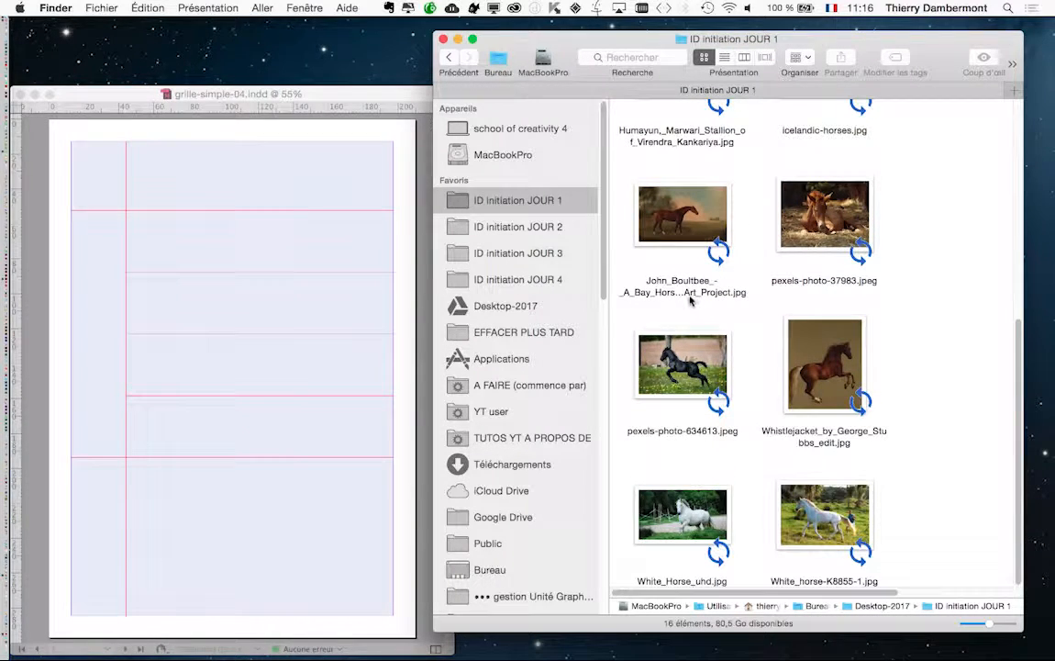
scroll(691, 300, up, 10)
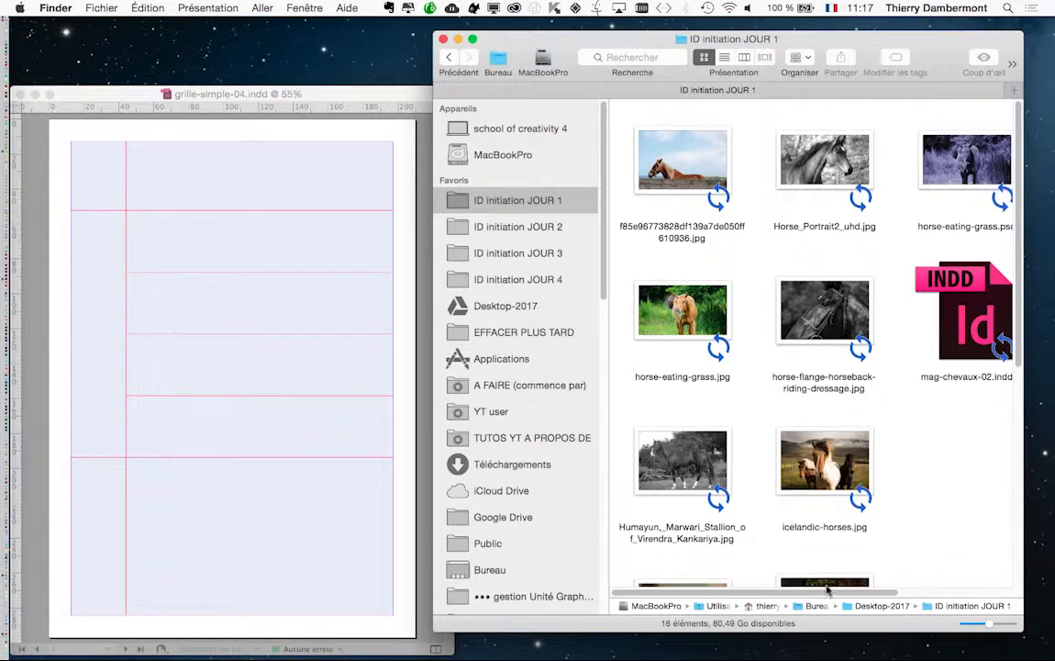
drag(829, 592, 887, 594)
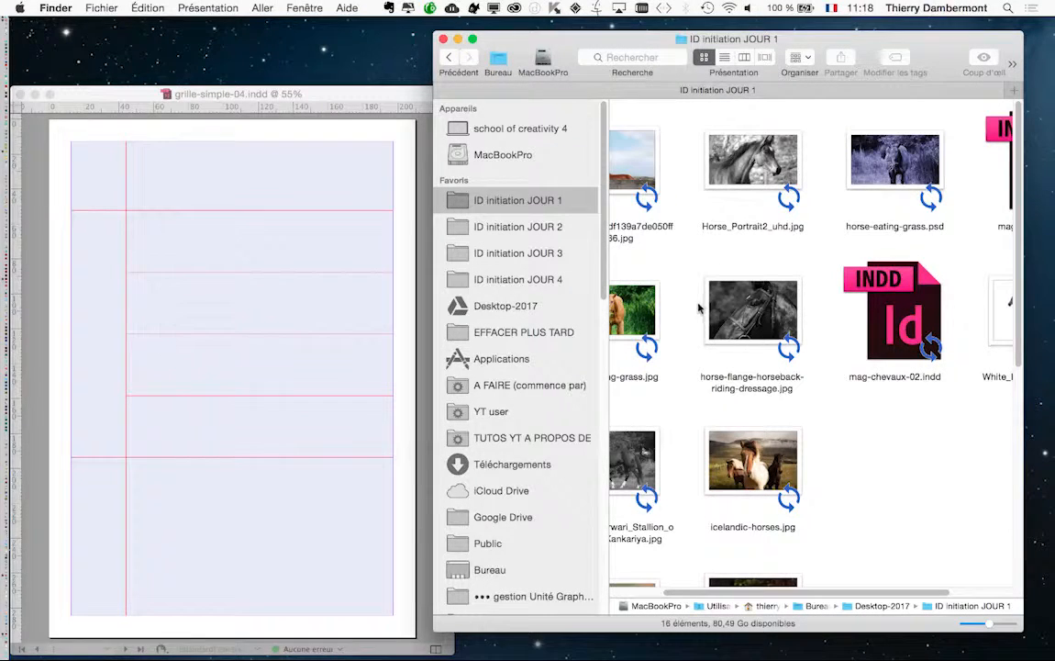
drag(798, 595, 697, 595)
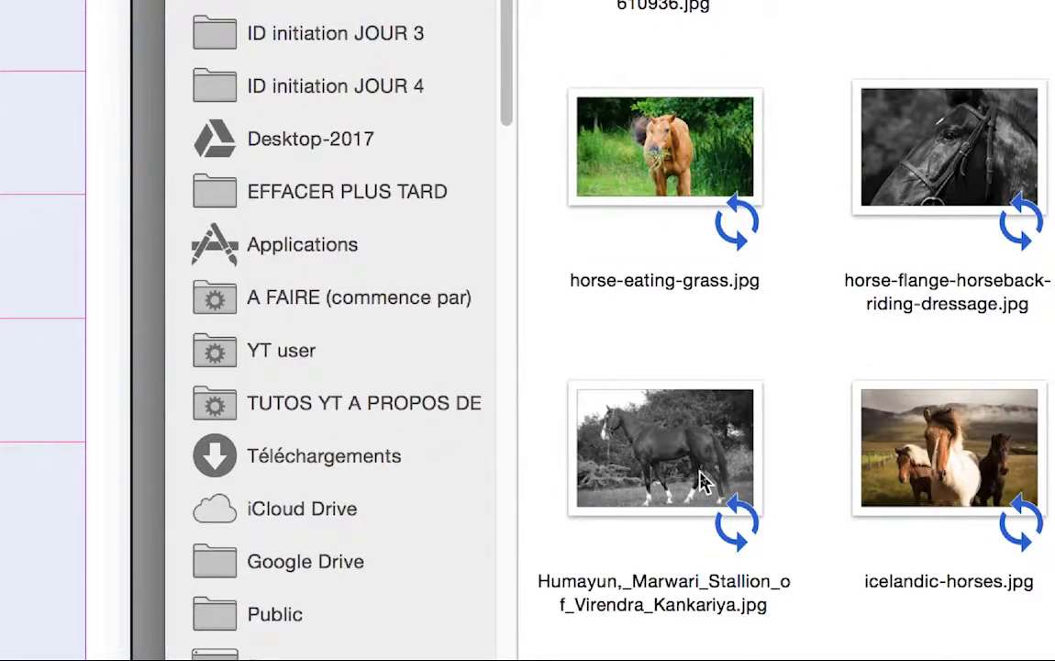
drag(702, 475, 0, 219)
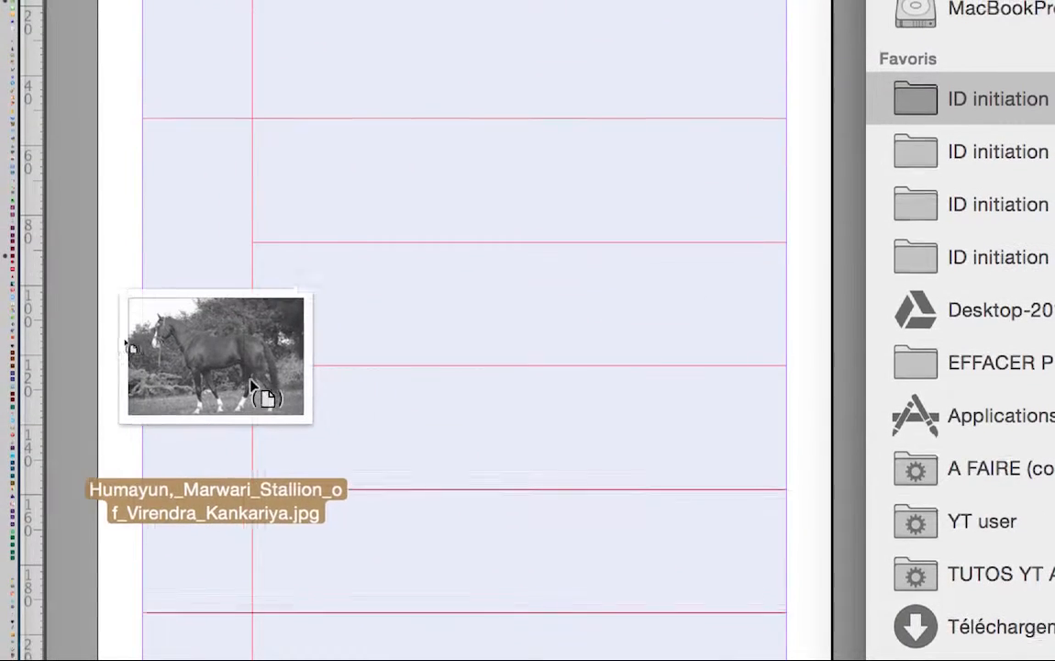
drag(253, 385, 220, 387)
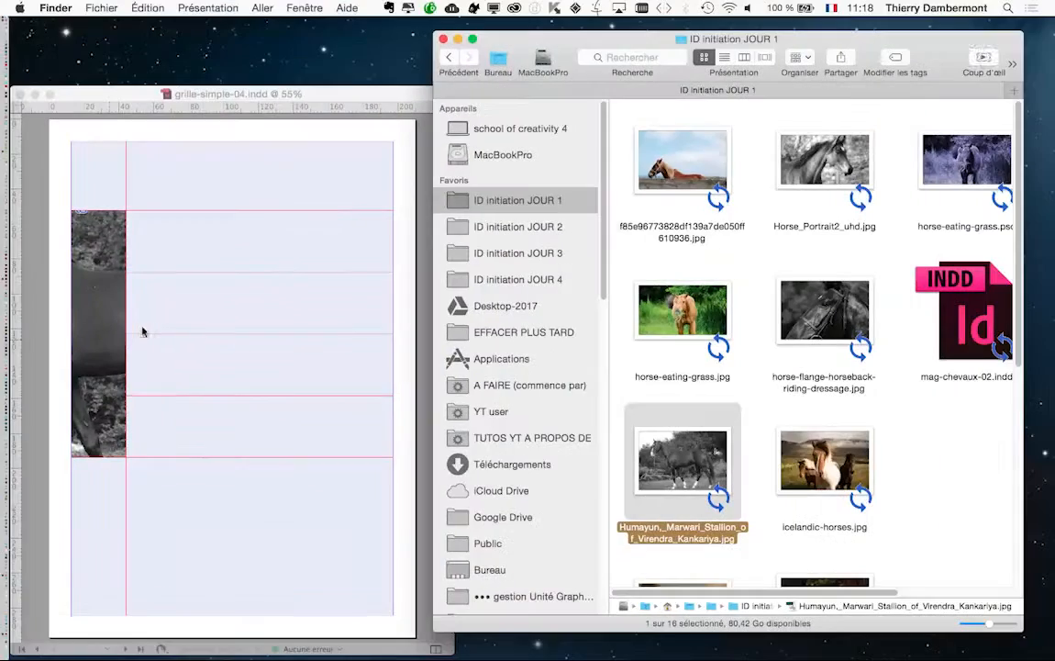
click(247, 95)
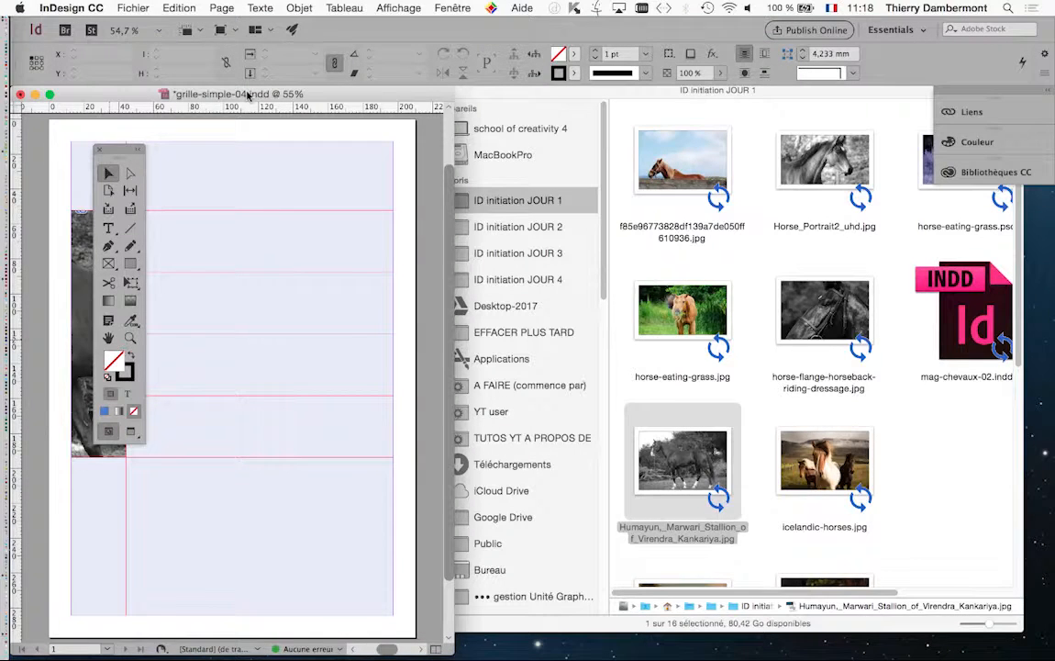
click(590, 102)
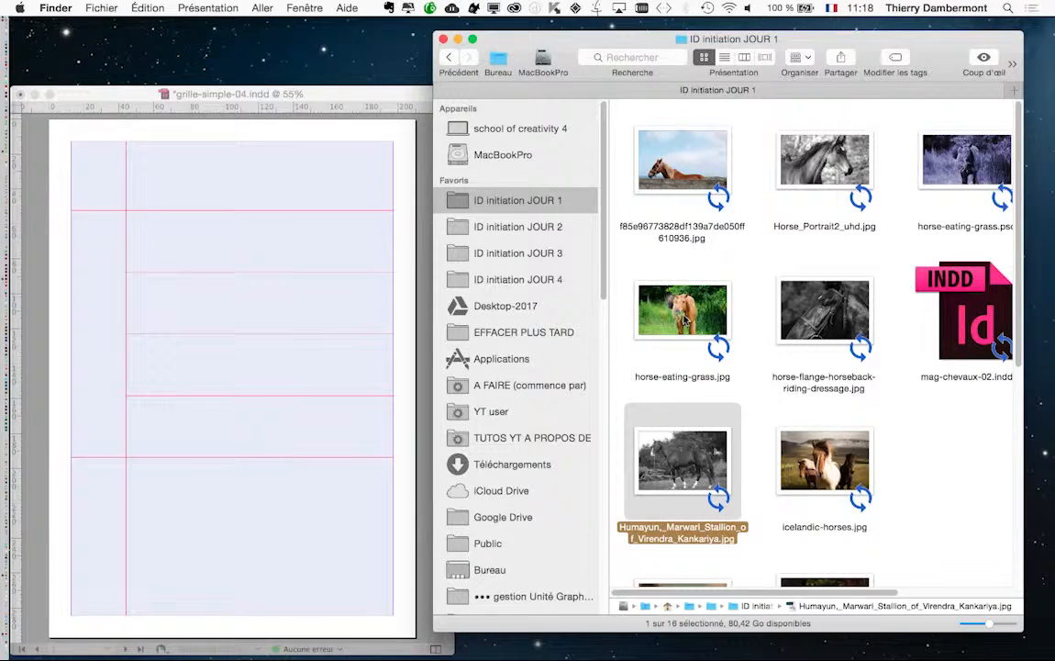
Place icelandic-horses.jpg from the Finder folder into the tall narrow frame and return to InDesign
scroll(615, 289, down, 1)
click(824, 446)
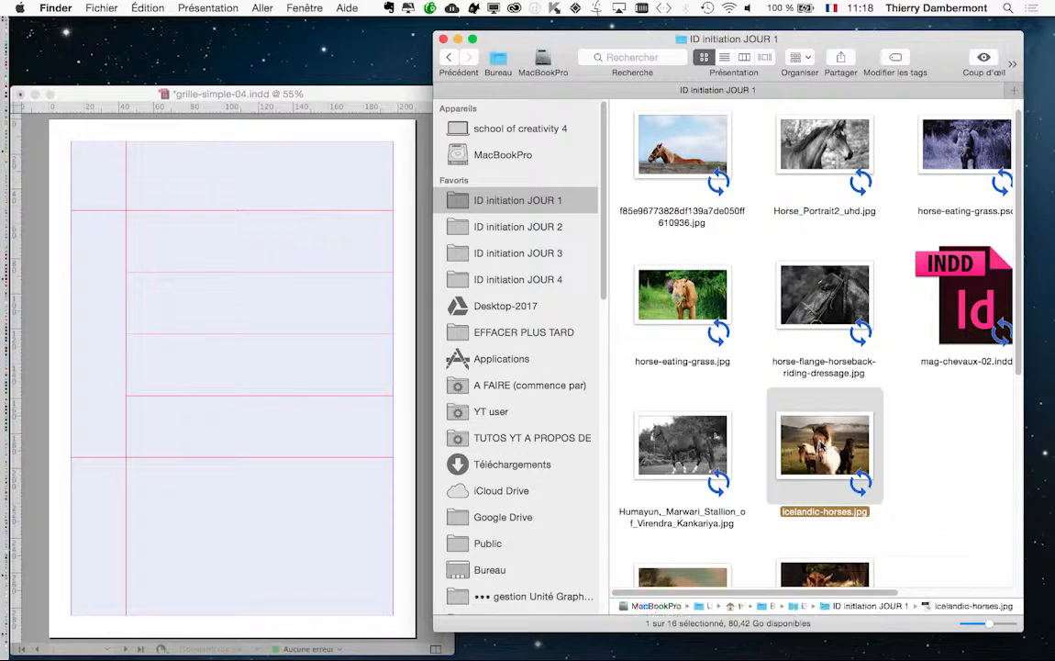
drag(823, 446, 108, 286)
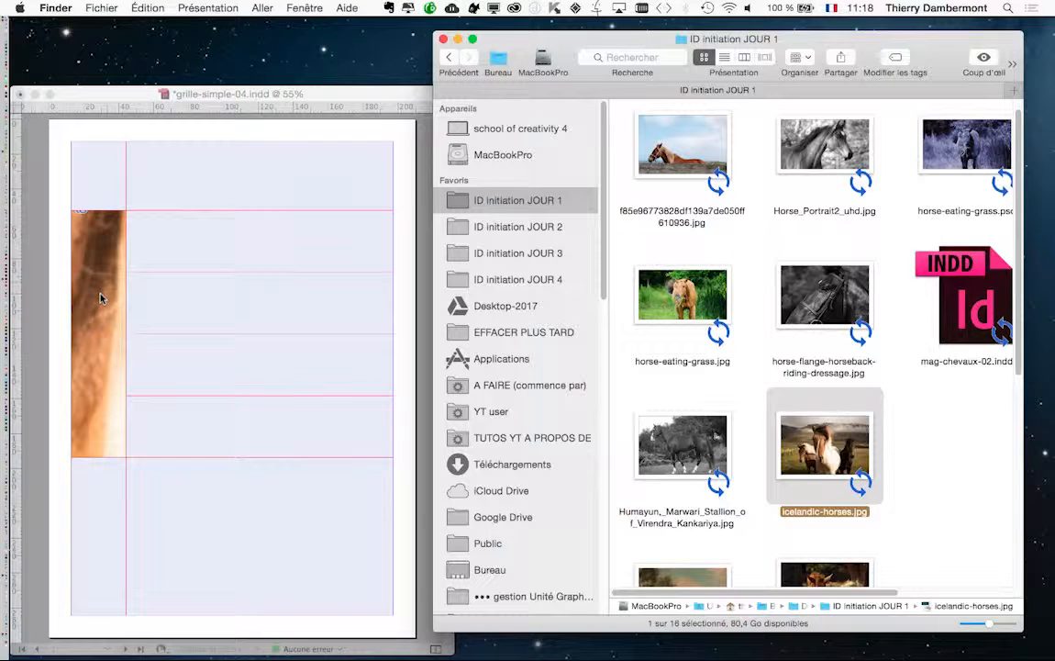
click(105, 277)
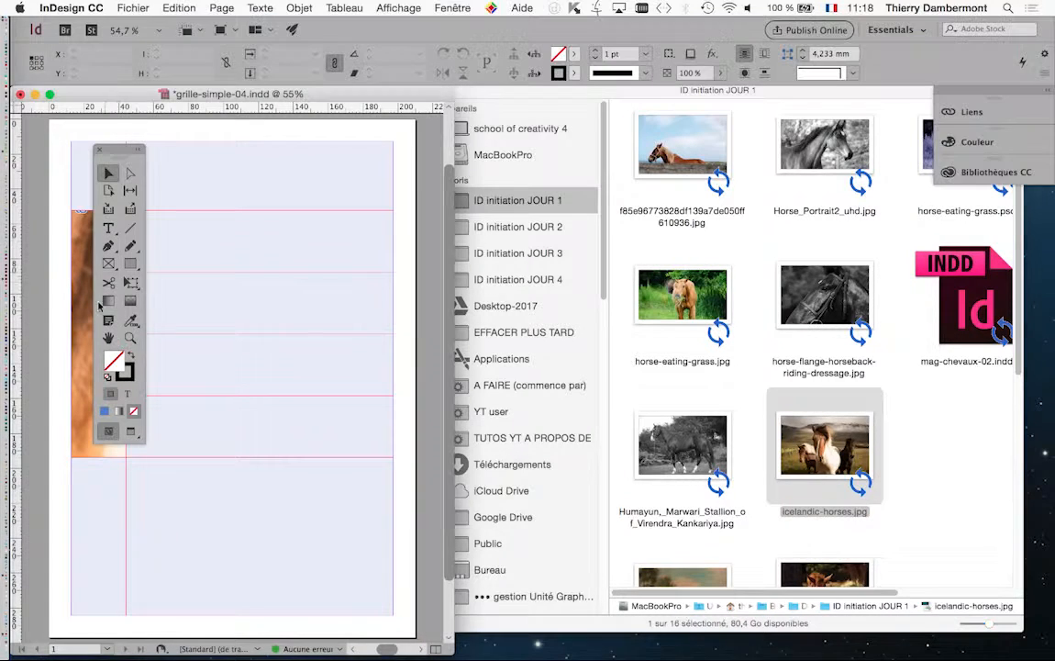
Move the tool palette off the photo and fit the horse image with Remplir le bloc proportionnellement
drag(120, 151, 41, 136)
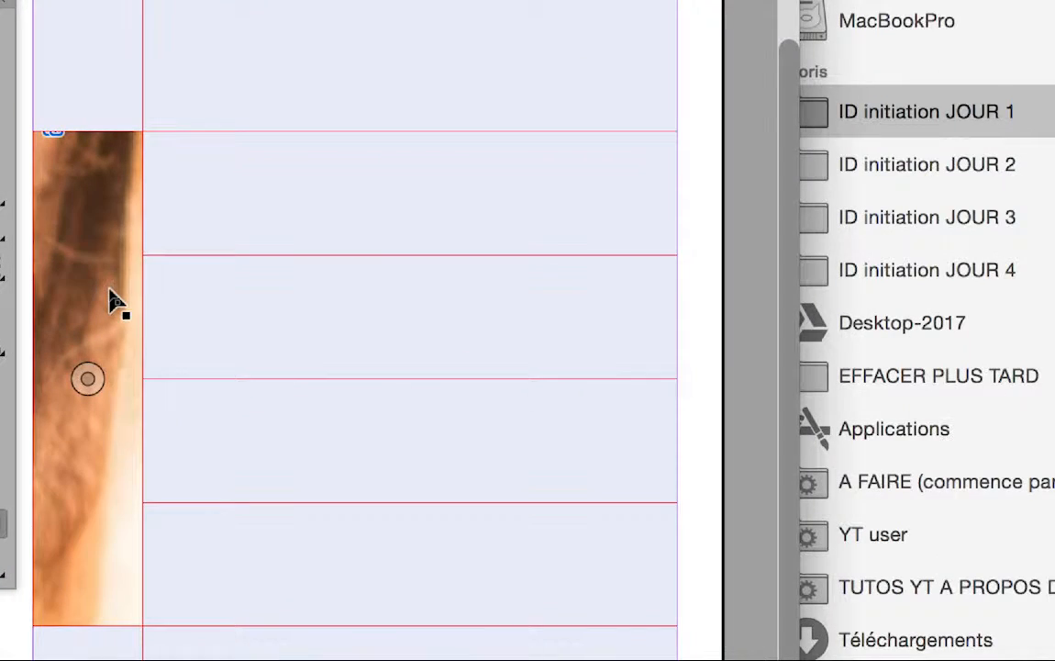
click(108, 293)
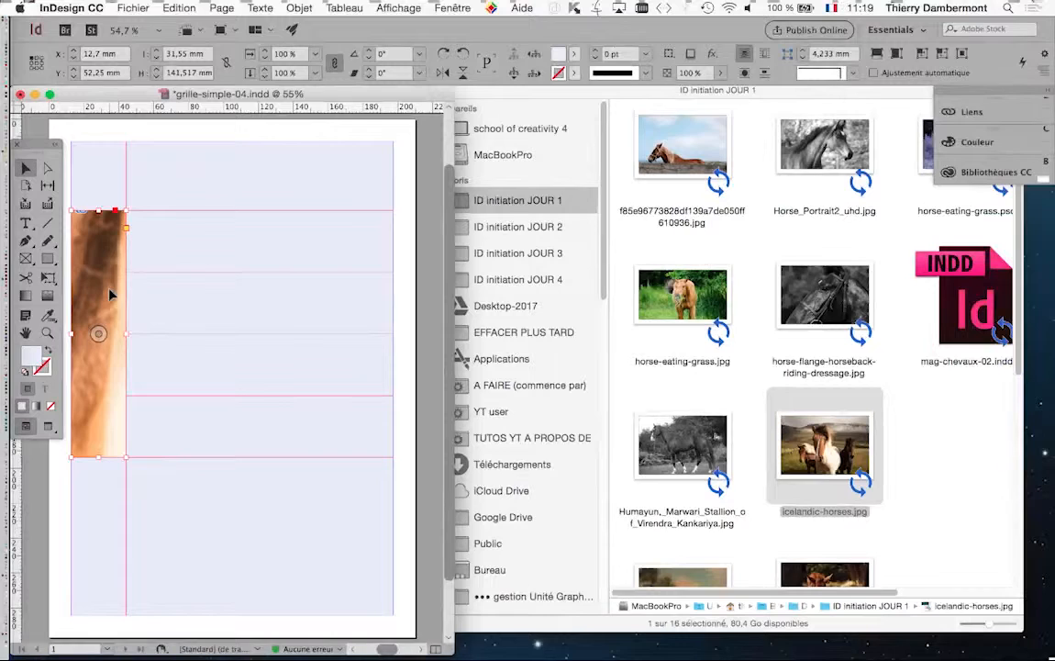
click(299, 8)
mouse_move(355, 271)
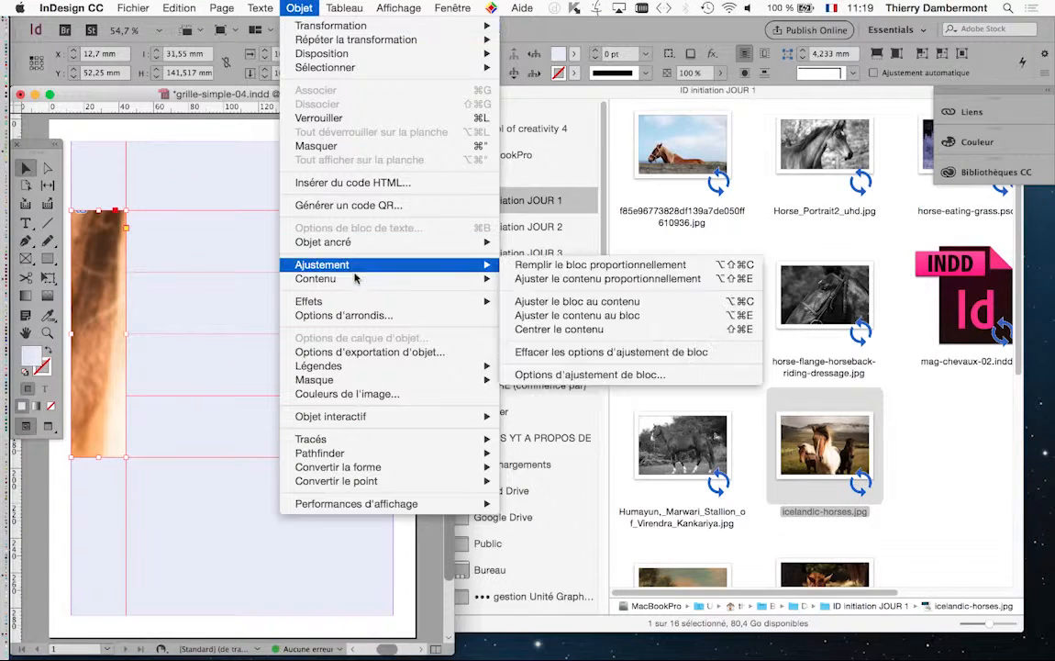
mouse_move(353, 306)
mouse_move(321, 265)
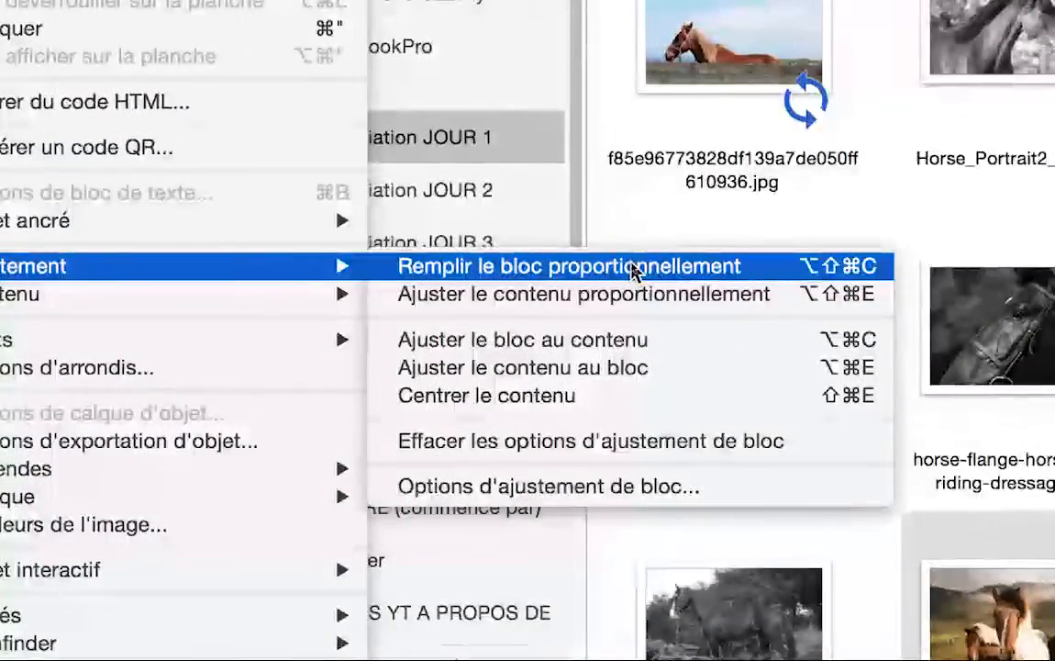
click(633, 267)
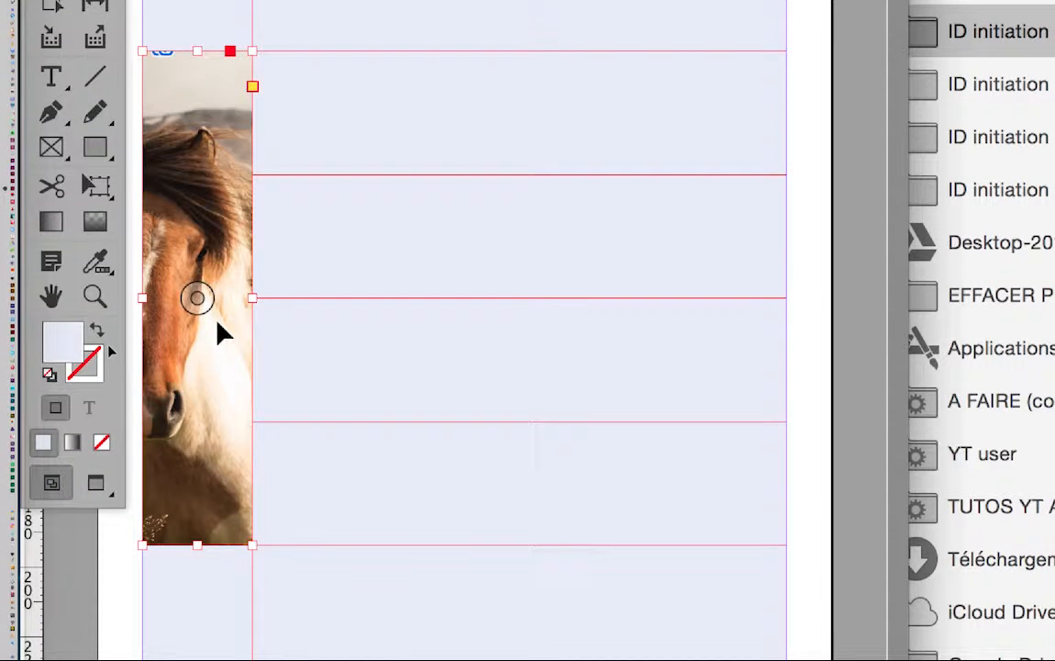
Shift the photo inside its frame so the small brown horse with the pale mane is framed, and deselect it
click(218, 323)
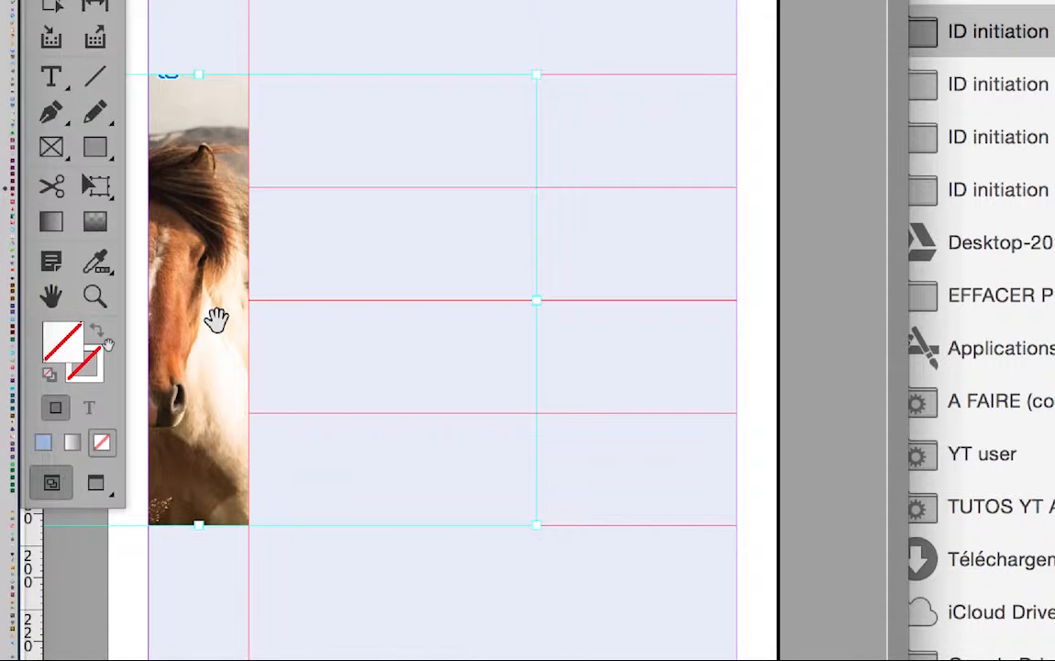
key(super+0)
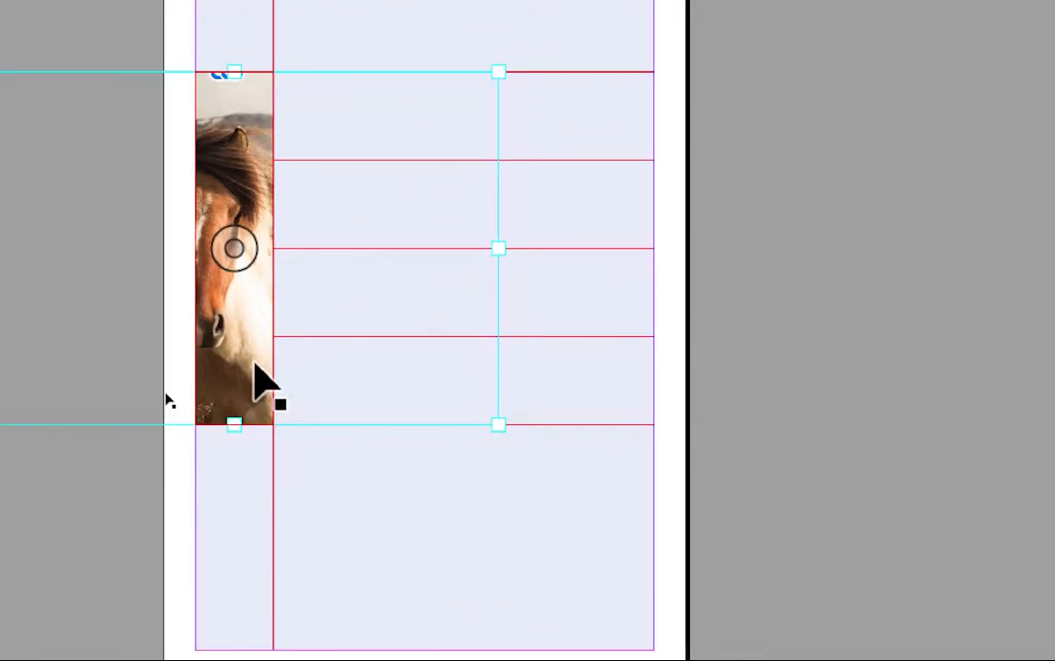
drag(219, 343, 358, 394)
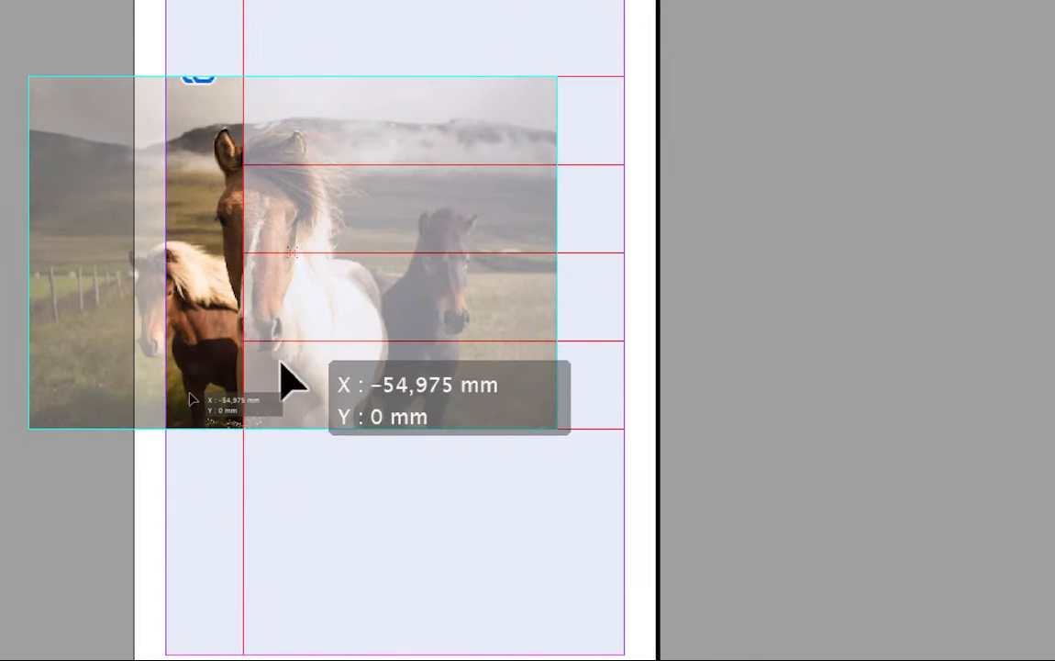
drag(282, 363, 292, 358)
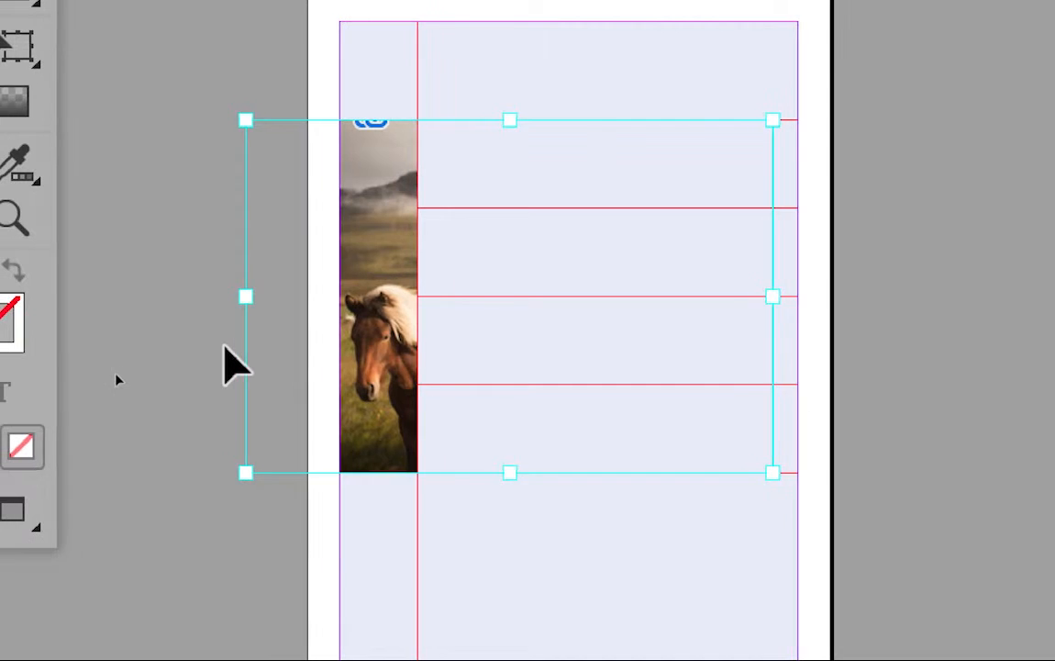
click(230, 362)
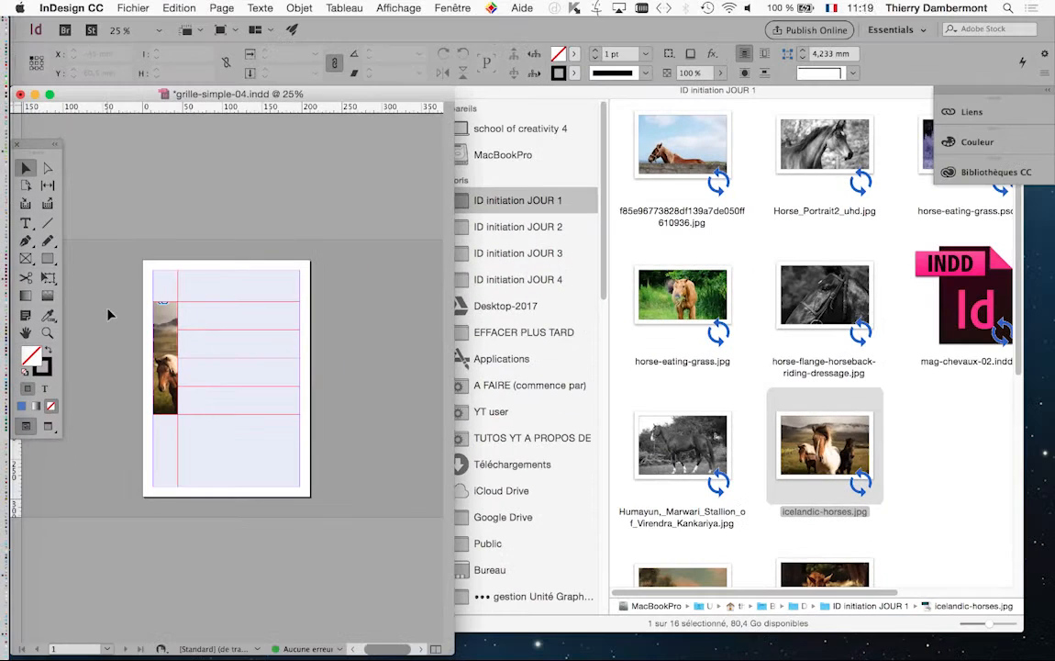
Save the document under the new name grille-simple-05.indd in the folder ID initiation JOUR 4
click(133, 7)
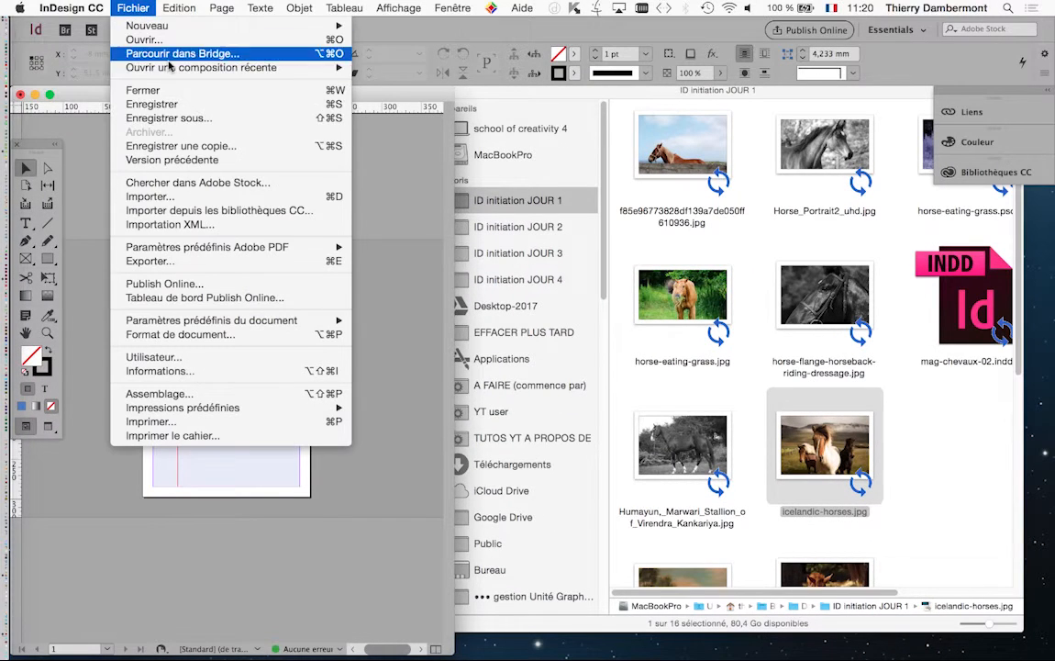
click(190, 119)
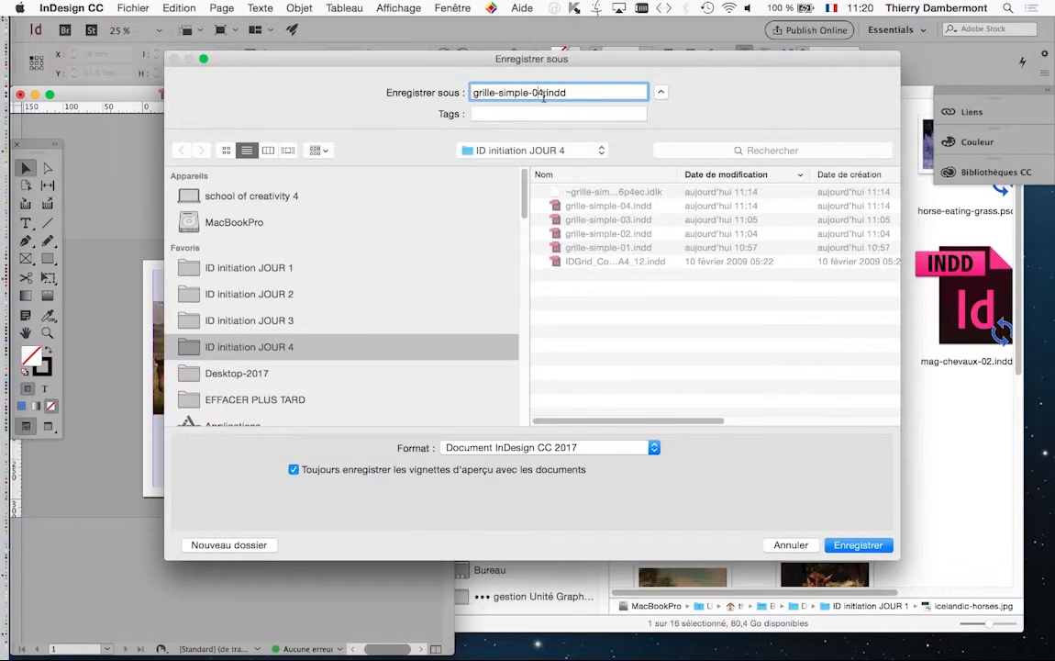
key(Return)
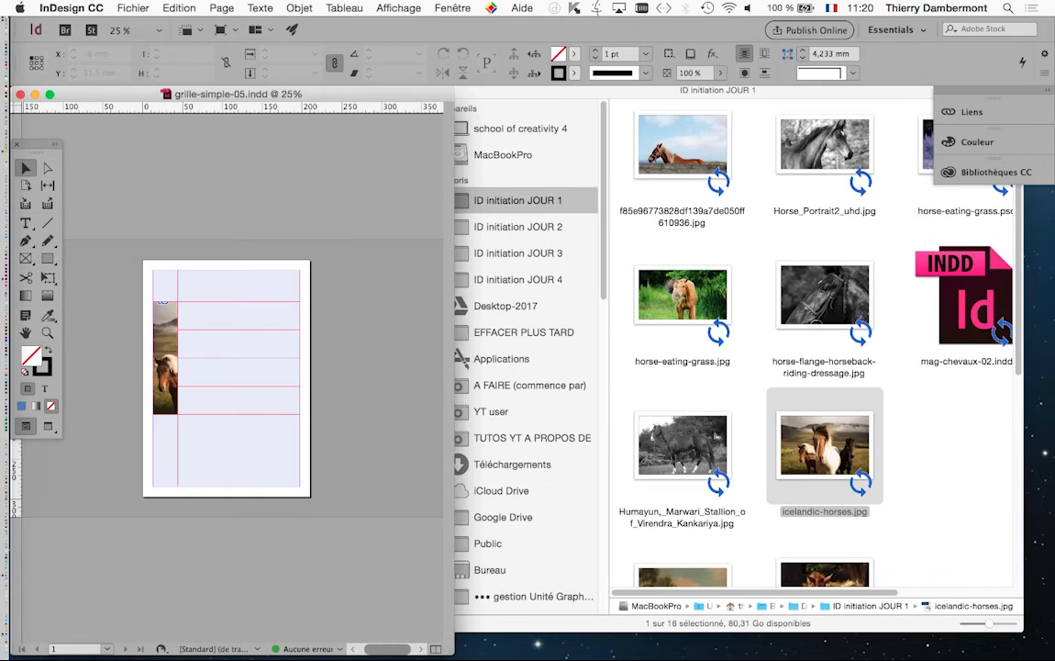